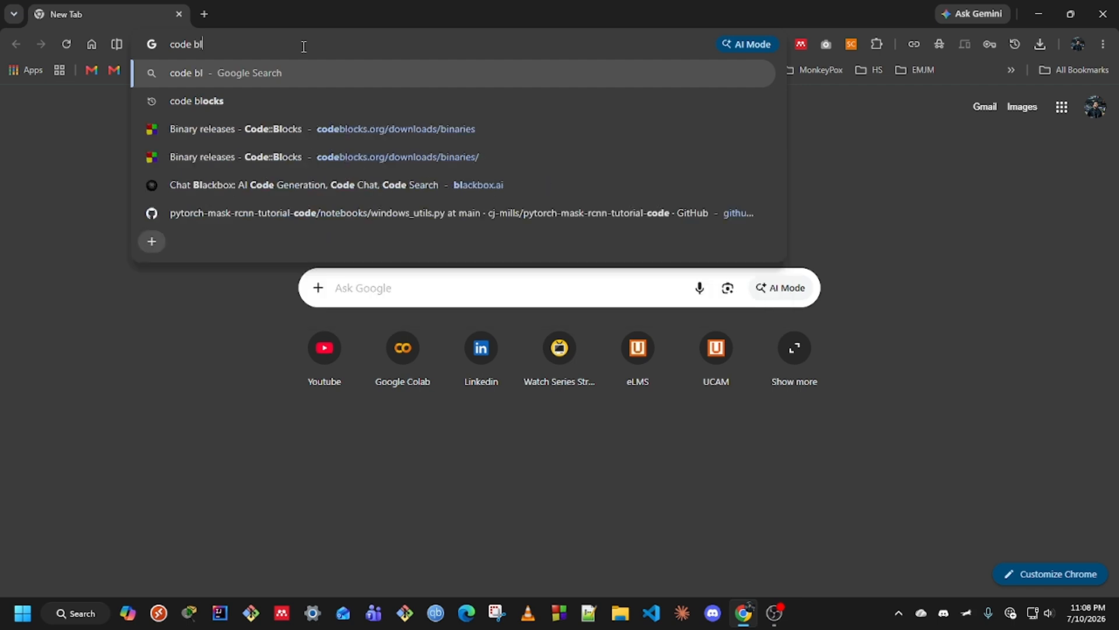
Search Google for 'code blocks' from the Chrome address bar
{"action": "key", "text": "Return"}
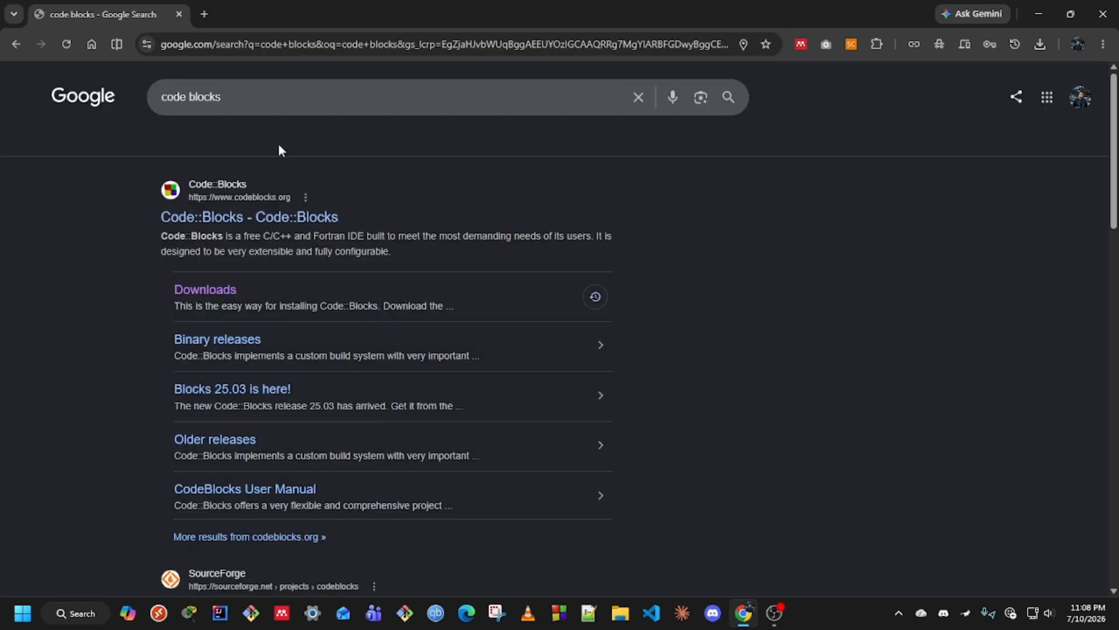
Go from the Downloads result to the codeblocks.org binary release downloads page
{"action": "left_click", "coordinate": [216, 289]}
{"action": "left_click_drag", "start_coordinate": [443, 144], "coordinate": [627, 154]}
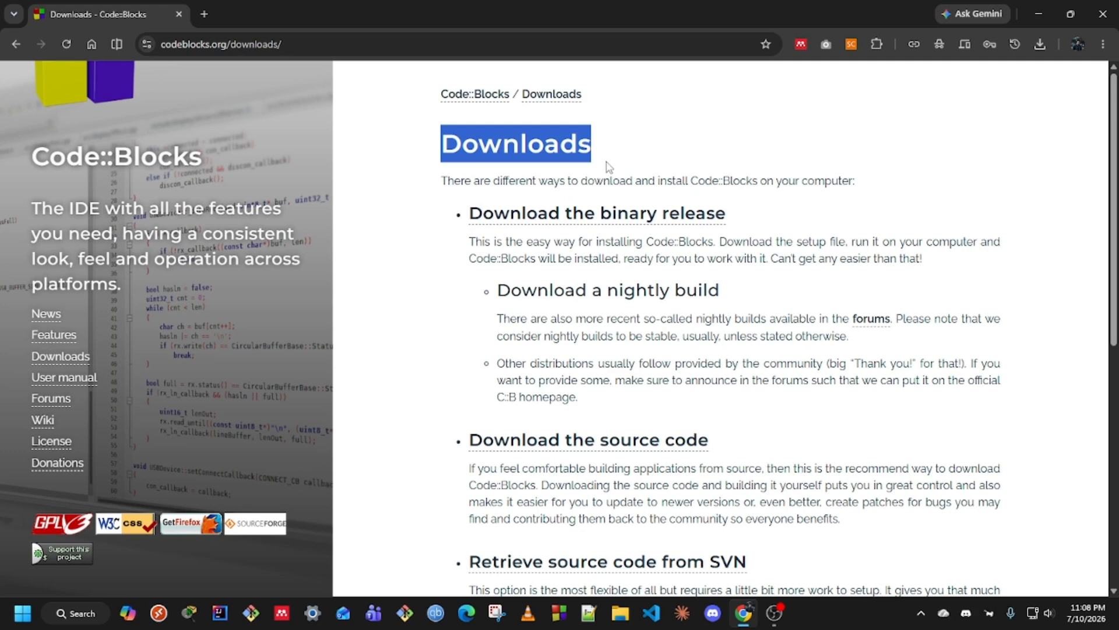
{"action": "left_click", "coordinate": [450, 225]}
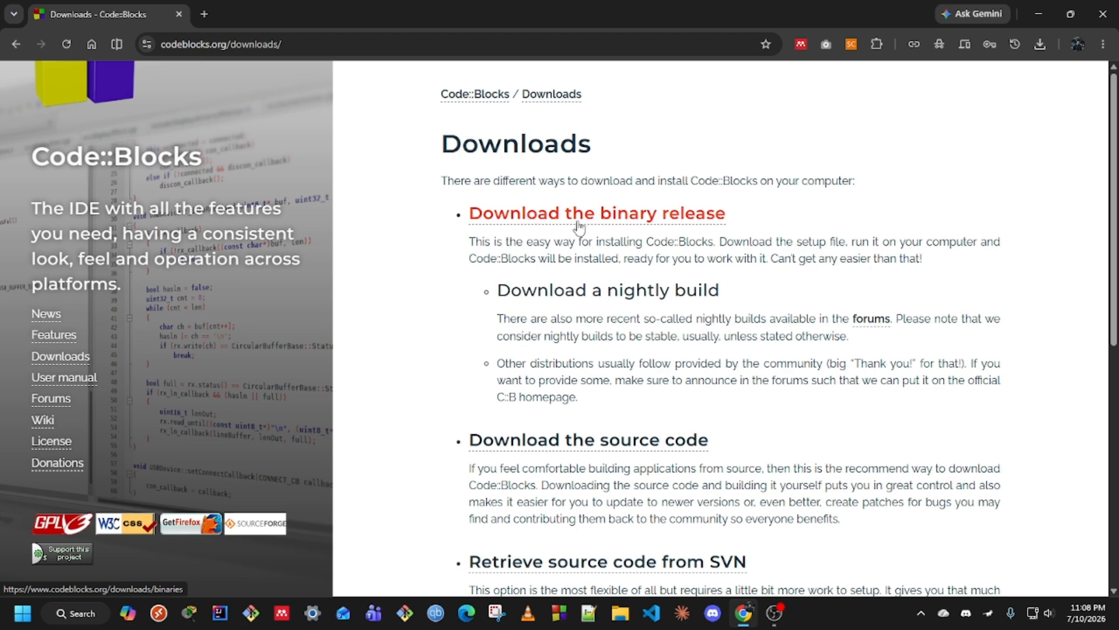
{"action": "left_click", "coordinate": [634, 225]}
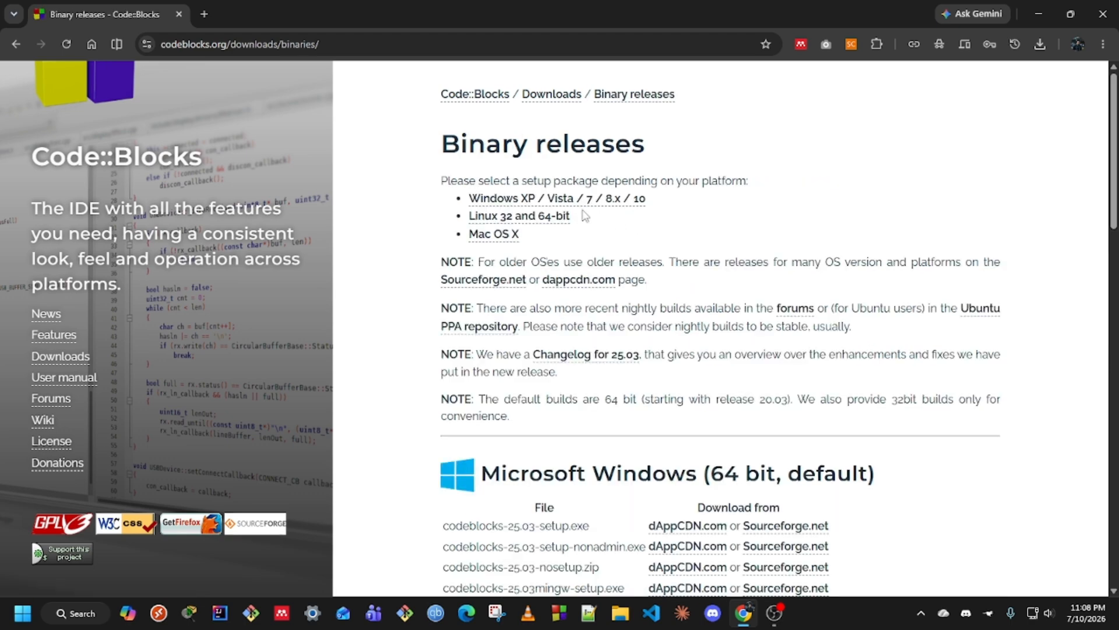
Scroll to the Microsoft Windows 64 bit table and highlight codeblocks-25.03mingw-setup.exe's mingw and 25.03
{"action": "scroll", "coordinate": [582, 215], "scroll_direction": "down", "scroll_amount": 5}
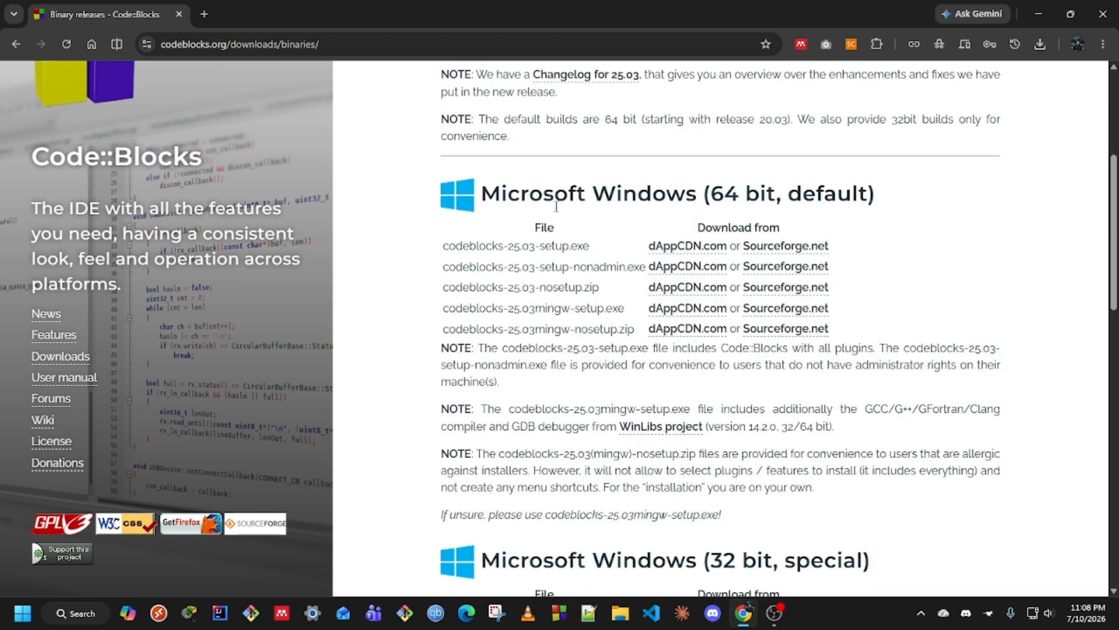
{"action": "left_click_drag", "start_coordinate": [713, 193], "coordinate": [778, 196]}
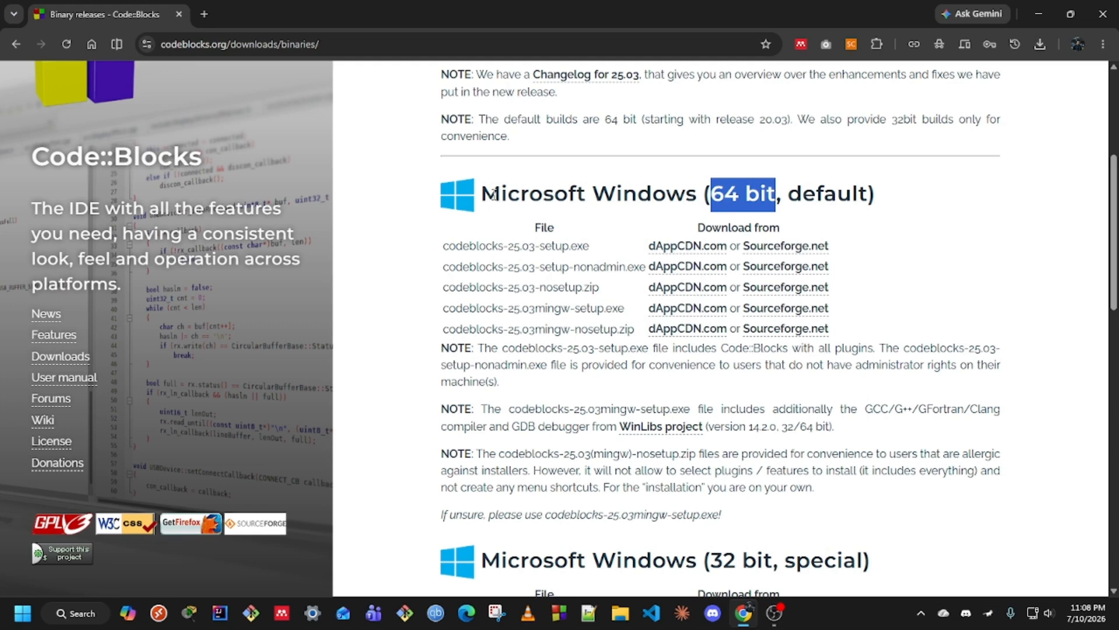
{"action": "left_click_drag", "start_coordinate": [694, 196], "coordinate": [482, 193]}
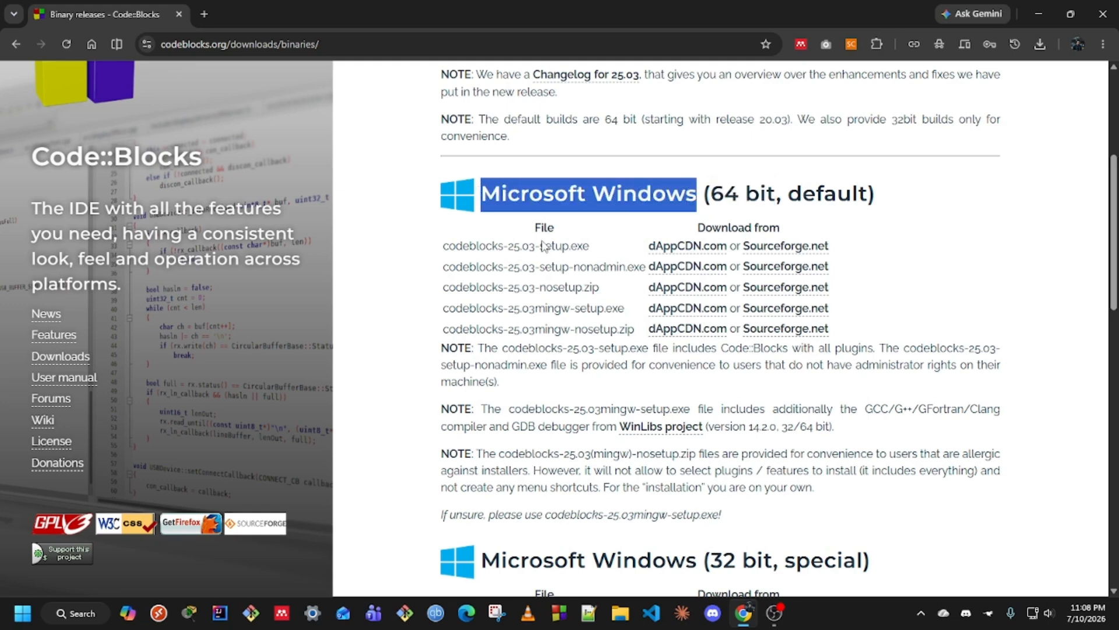
{"action": "left_click", "coordinate": [519, 224]}
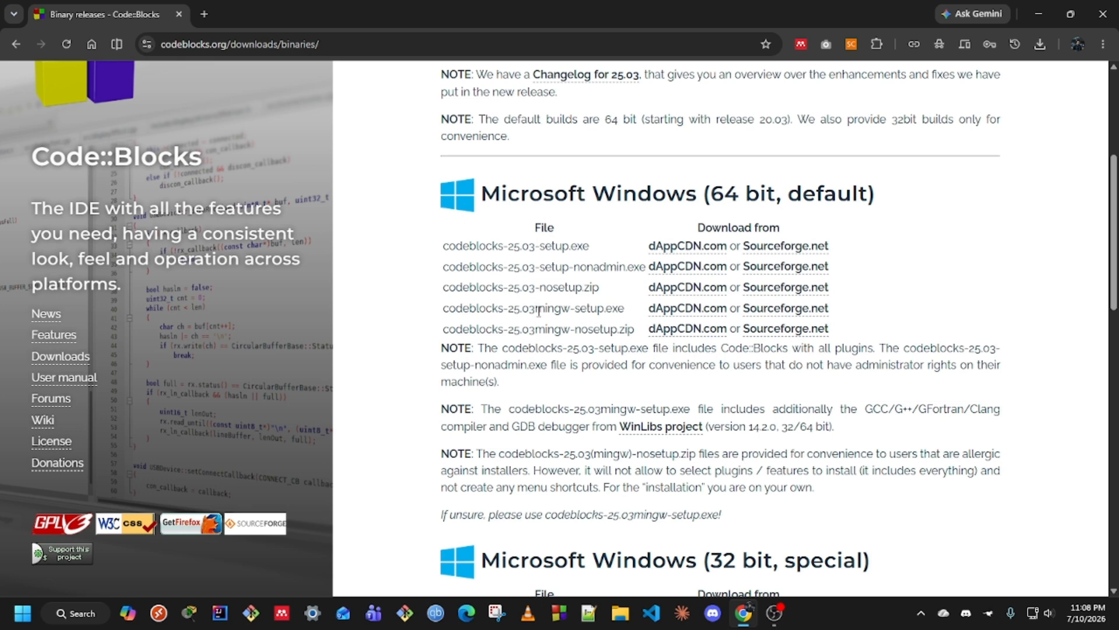
{"action": "mouse_move", "coordinate": [571, 308]}
{"action": "left_mouse_down"}
{"action": "mouse_move", "coordinate": [536, 308]}
{"action": "mouse_move", "coordinate": [572, 309]}
{"action": "left_mouse_up"}
{"action": "left_click", "coordinate": [565, 309]}
{"action": "left_click", "coordinate": [539, 310]}
{"action": "left_click_drag", "start_coordinate": [511, 309], "coordinate": [535, 309]}
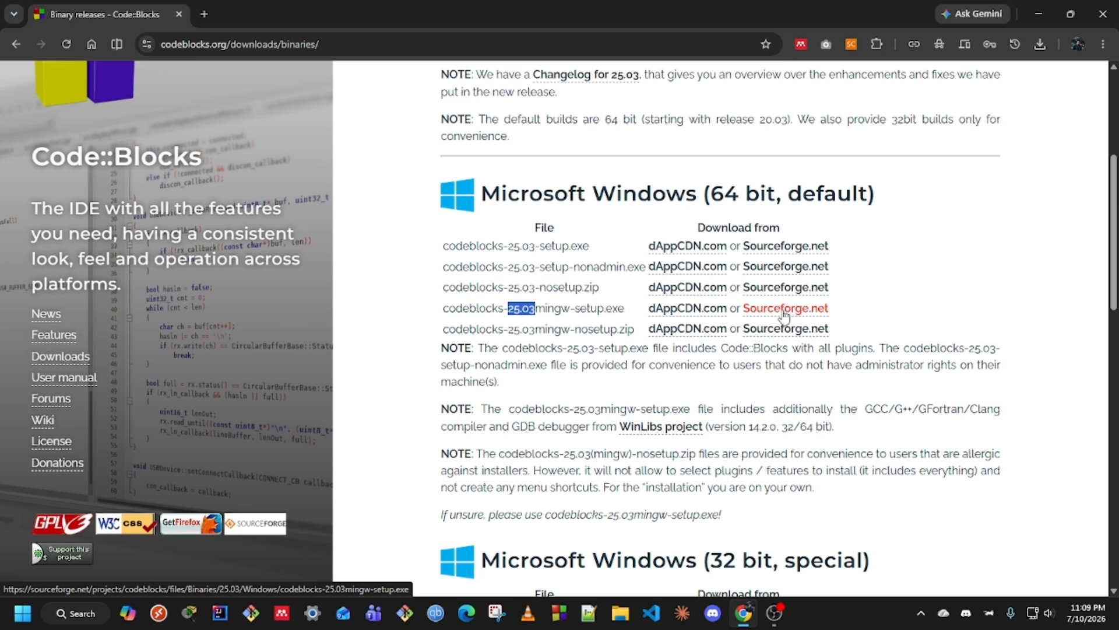
Download codeblocks-25.03mingw-setup.exe from SourceForge and save it to the Downloads folder
{"action": "left_click", "coordinate": [783, 315]}
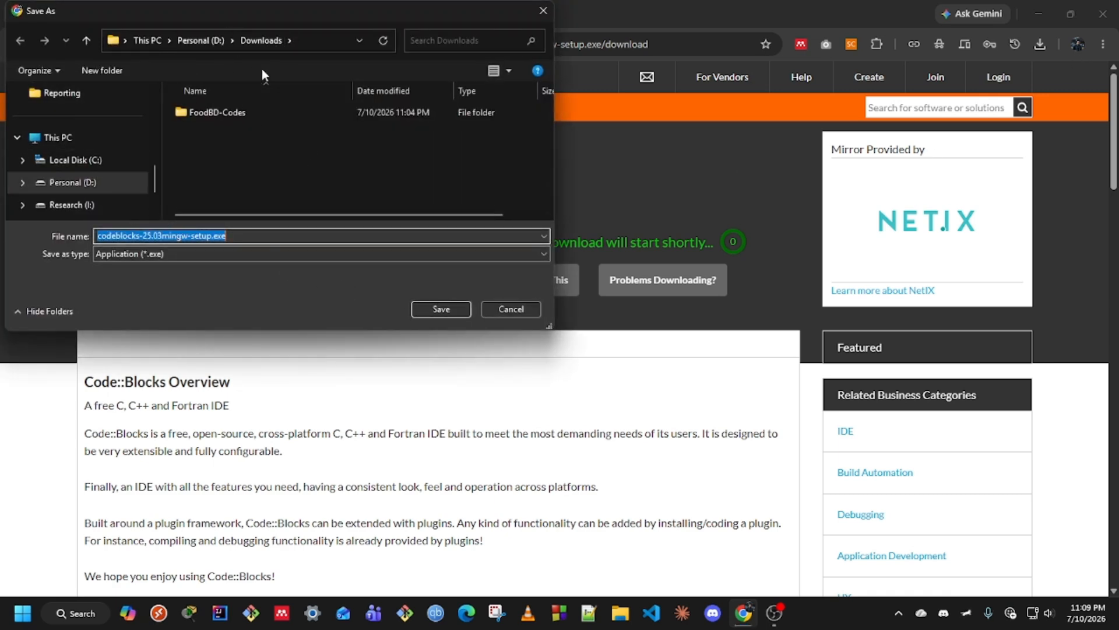
{"action": "left_click", "coordinate": [440, 309]}
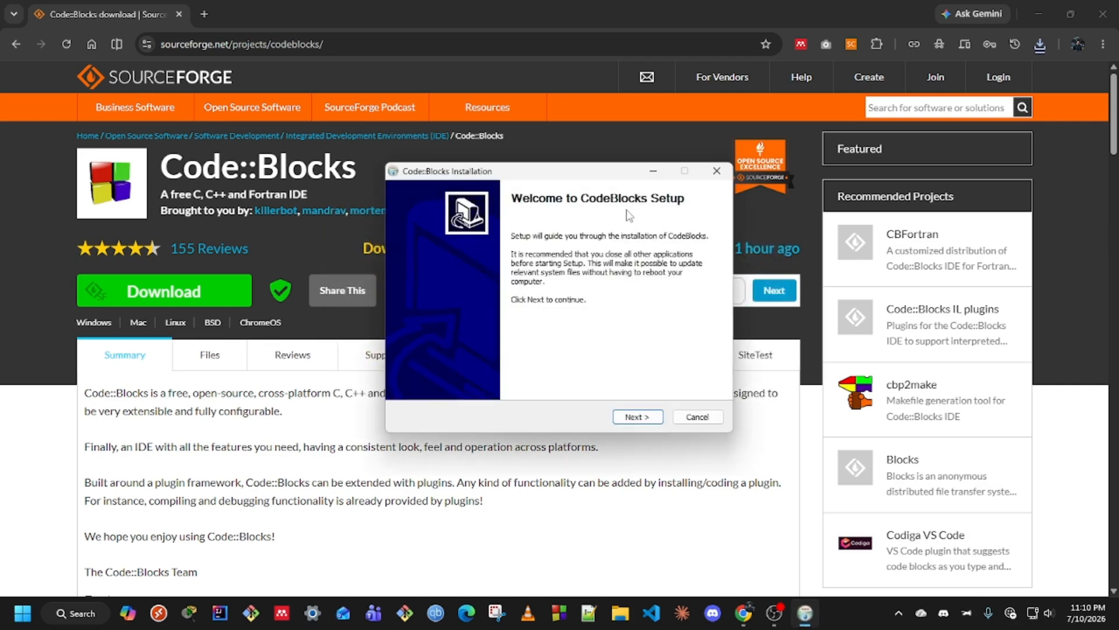
Minimise Chrome and OBS, accept the licence, keep Full install and install to C:\Program Files\CodeBlocks
{"action": "left_click", "coordinate": [1040, 13]}
{"action": "left_click", "coordinate": [1025, 22]}
{"action": "left_click", "coordinate": [1038, 9]}
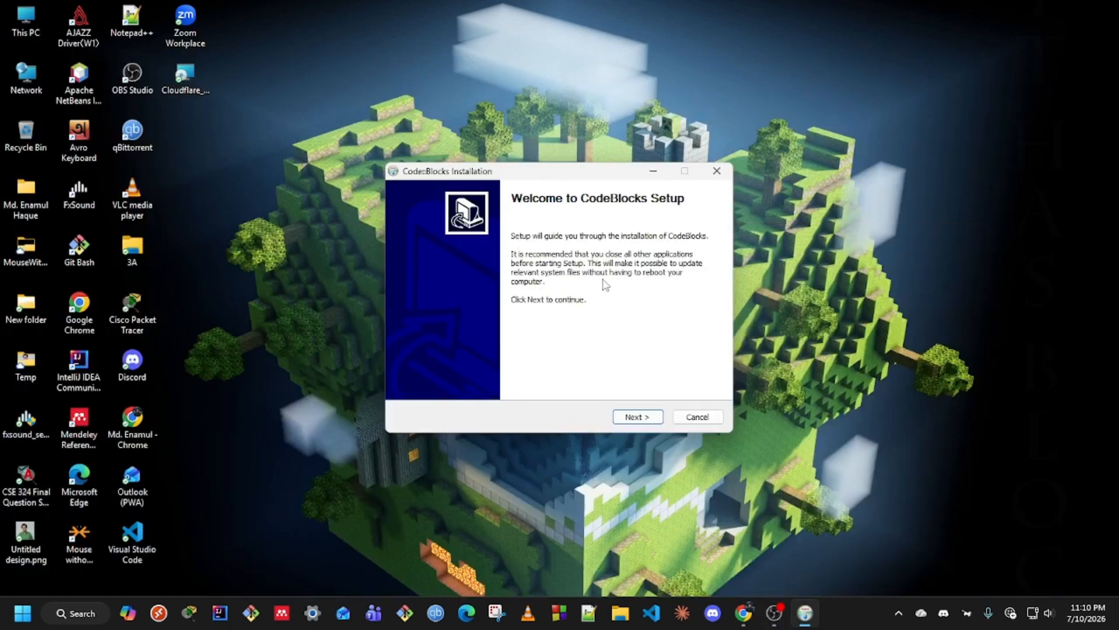
{"action": "left_click", "coordinate": [637, 418]}
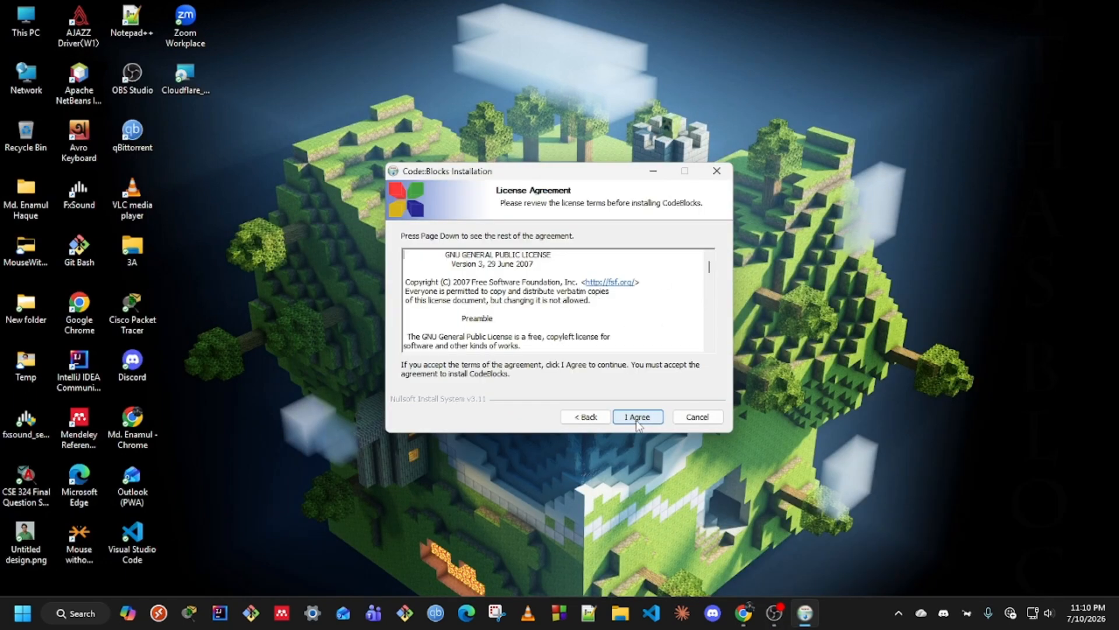
{"action": "left_click", "coordinate": [638, 417]}
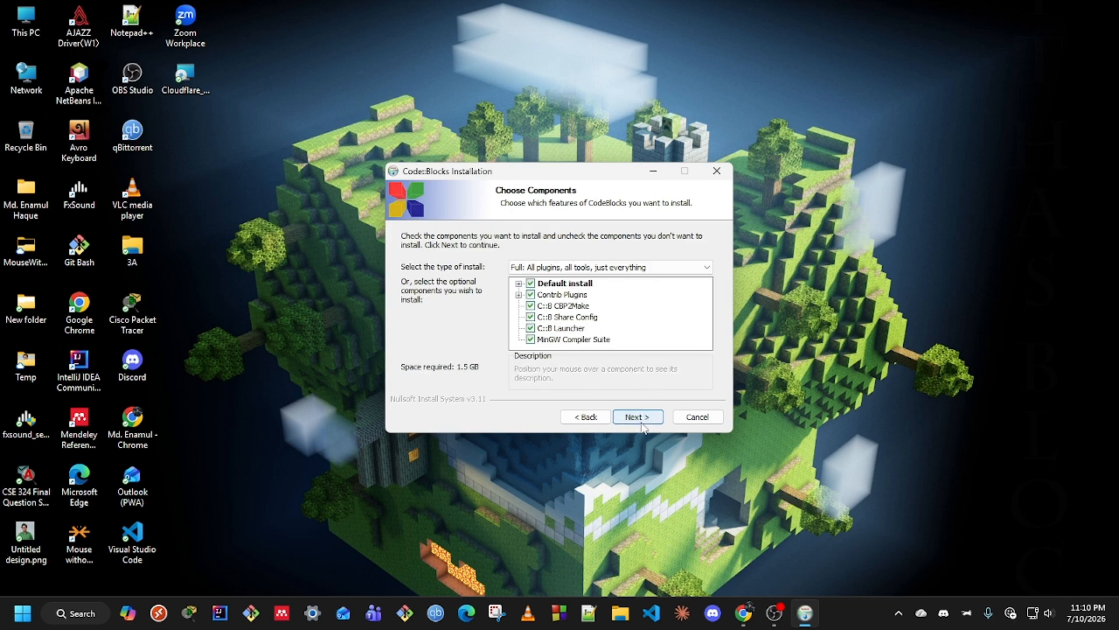
{"action": "left_click", "coordinate": [640, 424]}
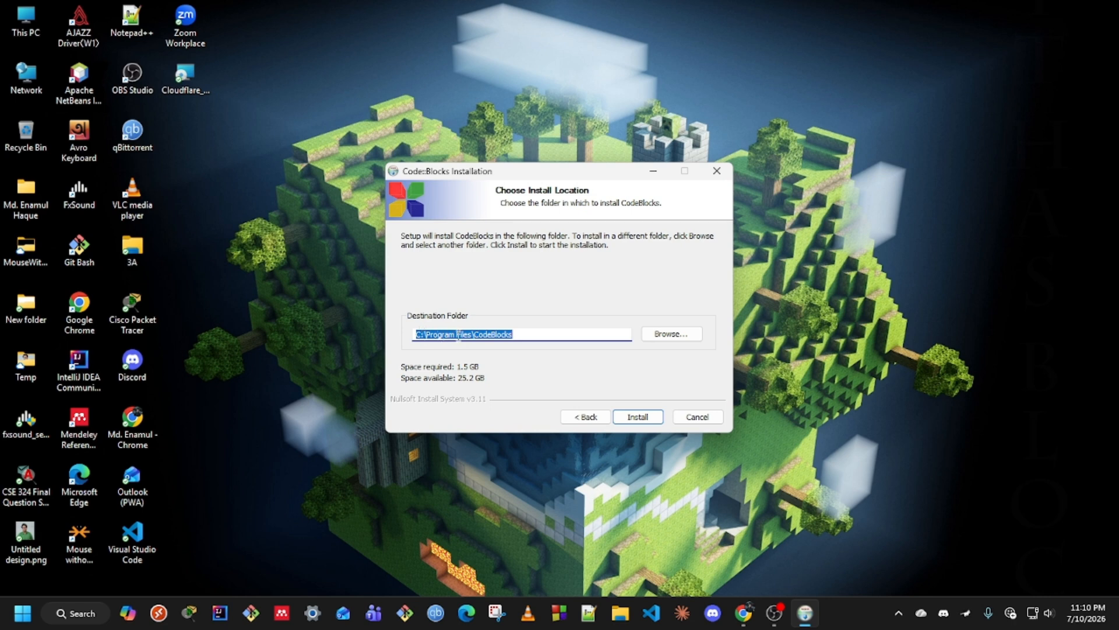
{"action": "left_click", "coordinate": [637, 417]}
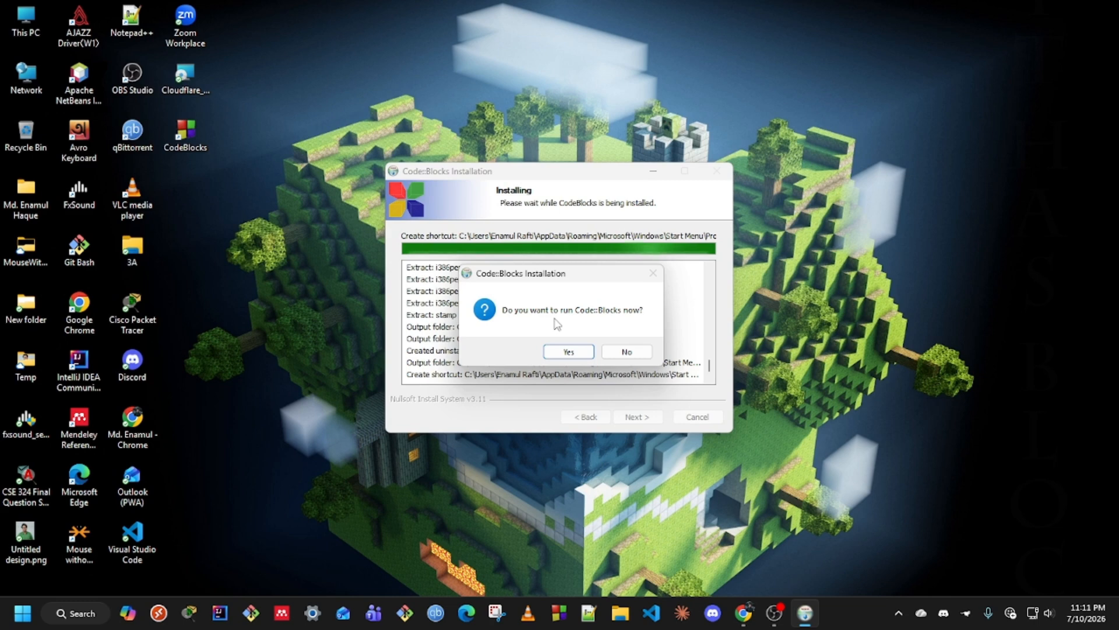
Choose Yes to run Code::Blocks now, then finish and close the setup wizard
{"action": "left_click_drag", "start_coordinate": [555, 286], "coordinate": [556, 293]}
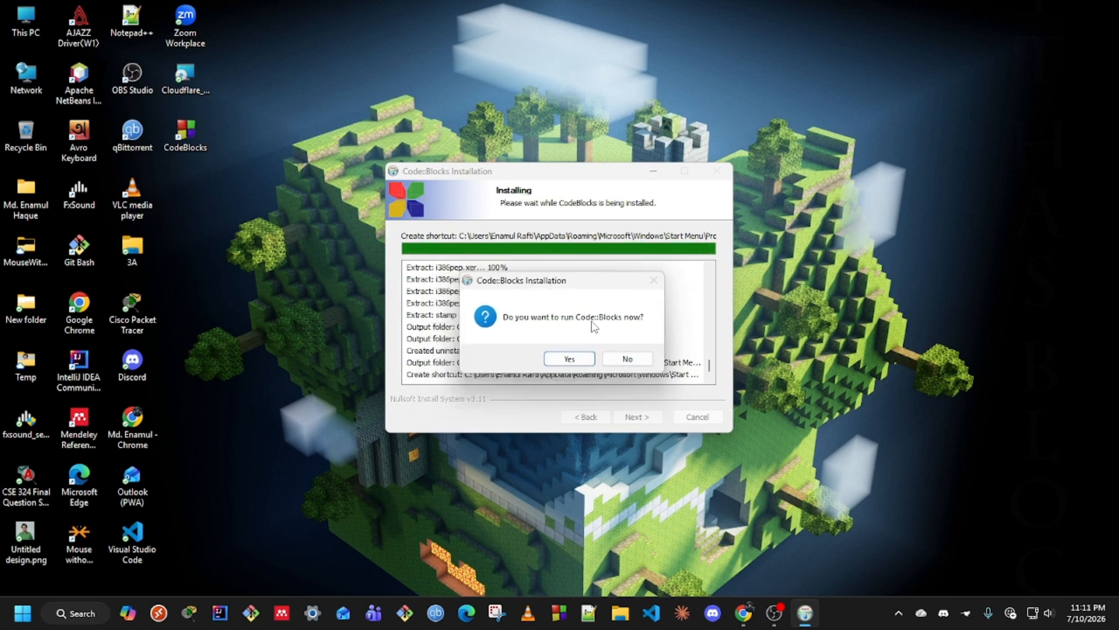
{"action": "left_click", "coordinate": [570, 360]}
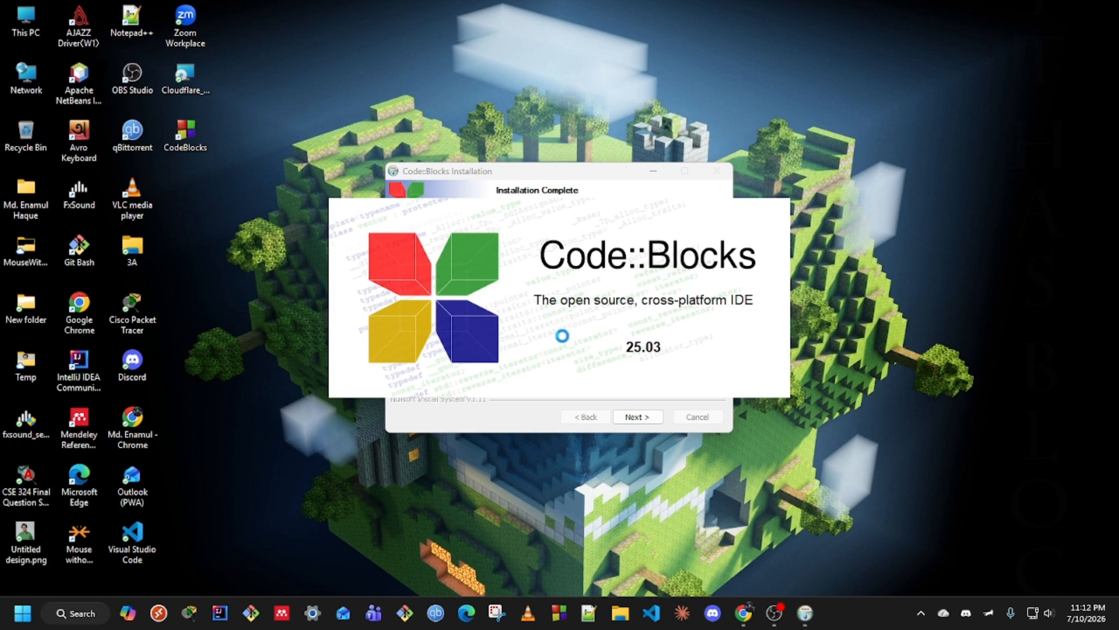
{"action": "left_click", "coordinate": [590, 184]}
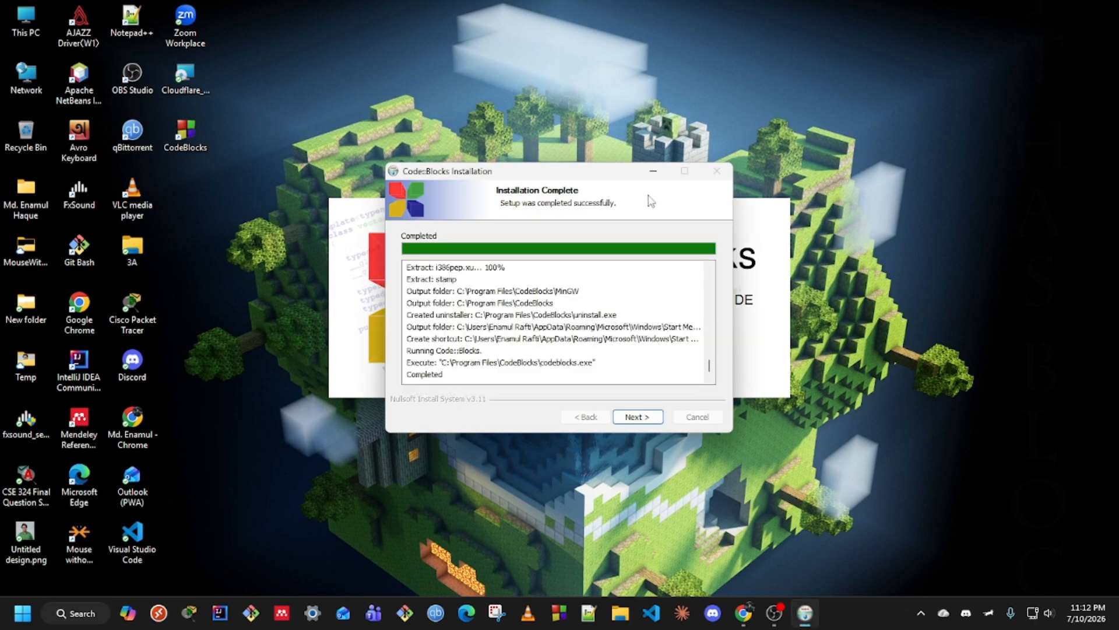
{"action": "left_click", "coordinate": [637, 416]}
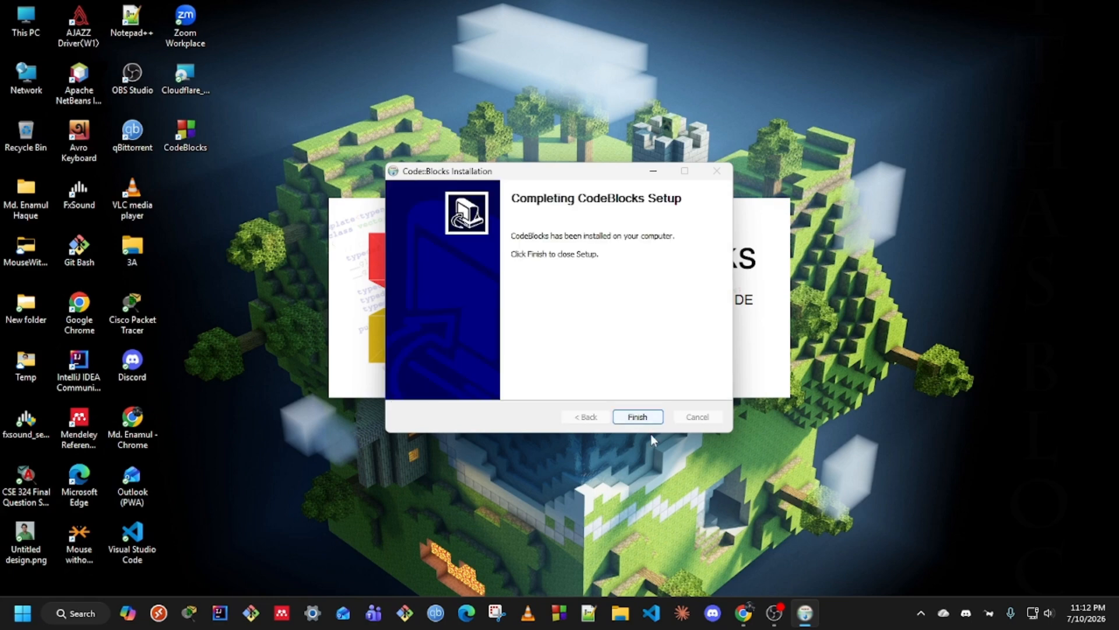
{"action": "left_click", "coordinate": [644, 417]}
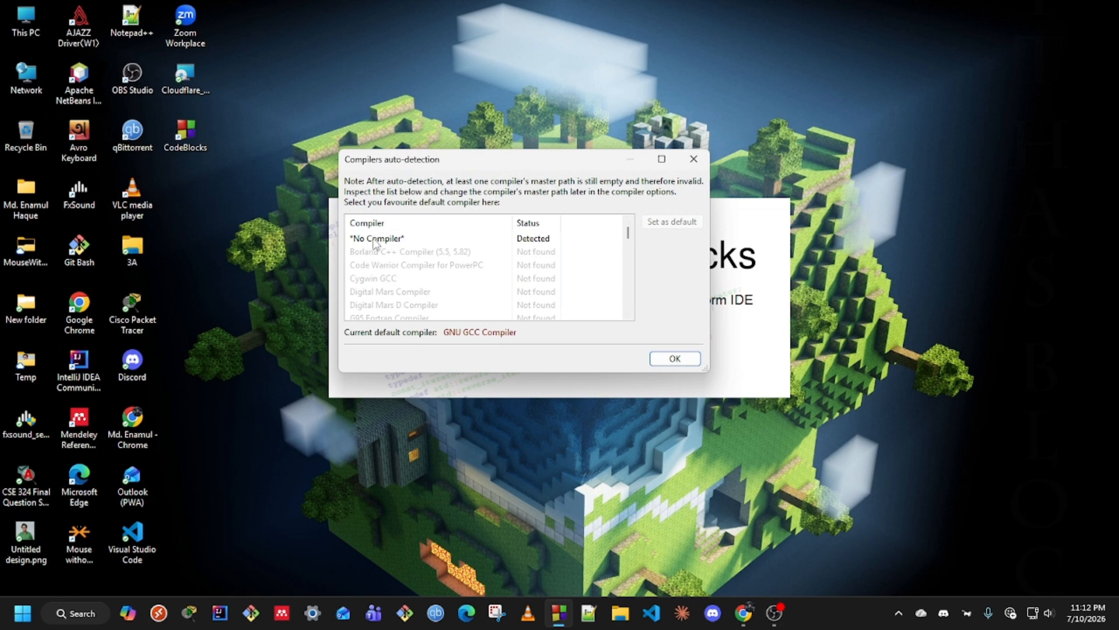
Confirm the Compilers auto-detection dialog with GNU GCC Compiler left as default
{"action": "left_click", "coordinate": [376, 240]}
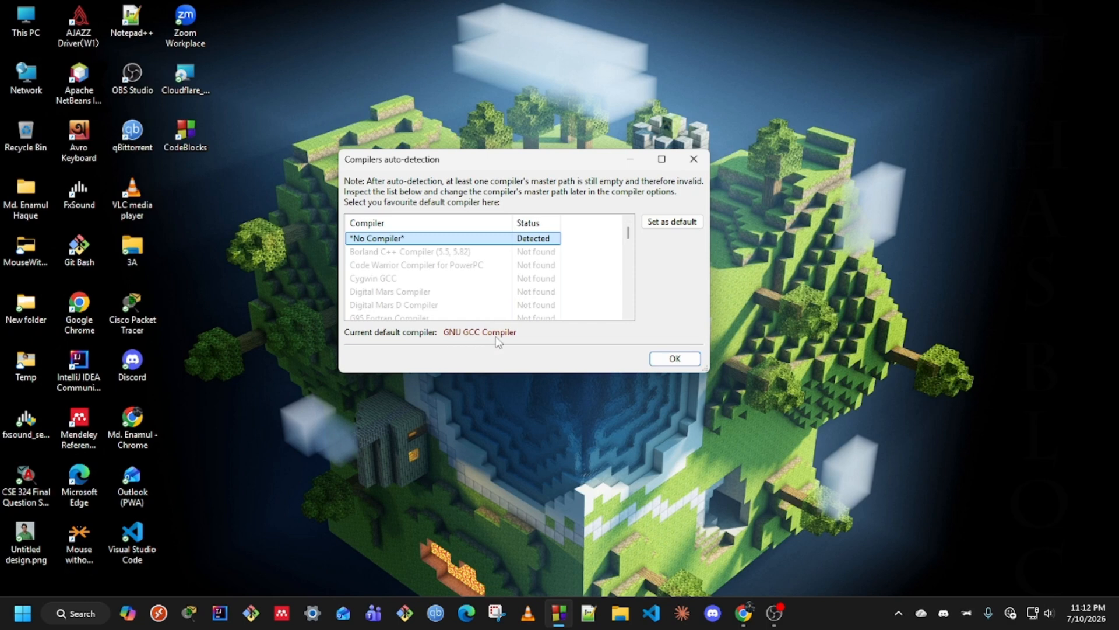
{"action": "left_click", "coordinate": [596, 261]}
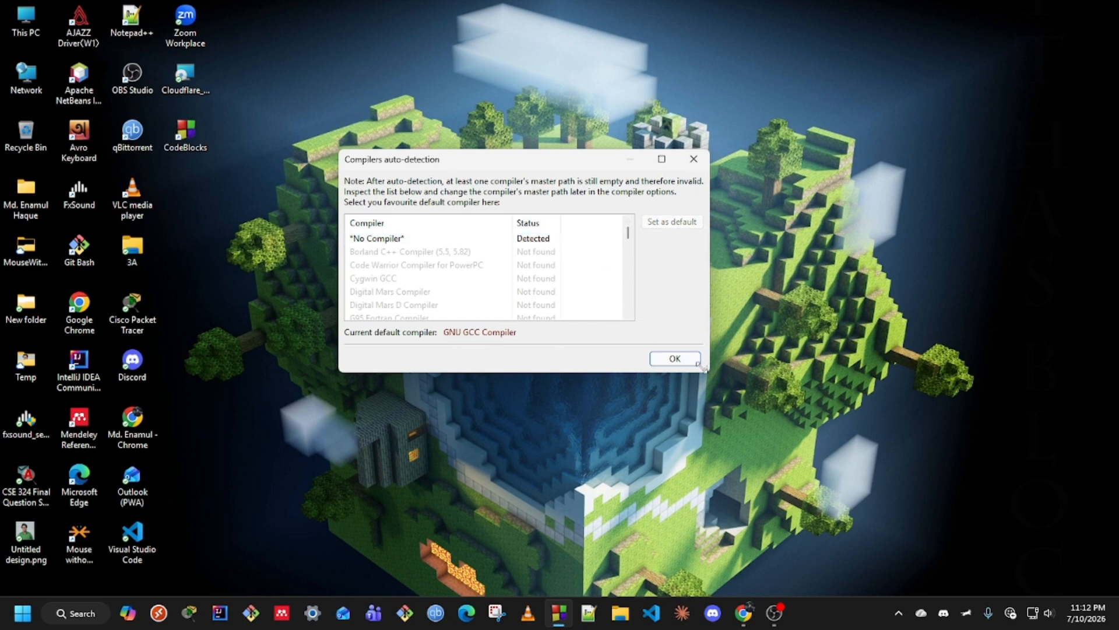
{"action": "left_click", "coordinate": [676, 359]}
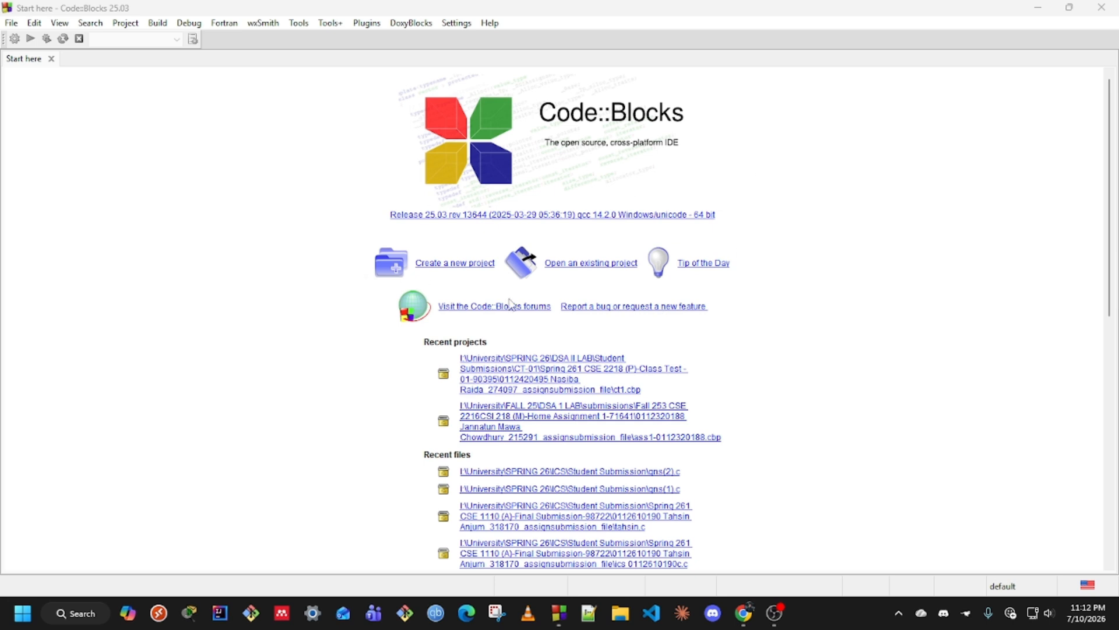
Create an empty file via File > New and save it as cd_test.c in ICS_LAB
{"action": "left_click", "coordinate": [11, 27]}
{"action": "mouse_move", "coordinate": [26, 41]}
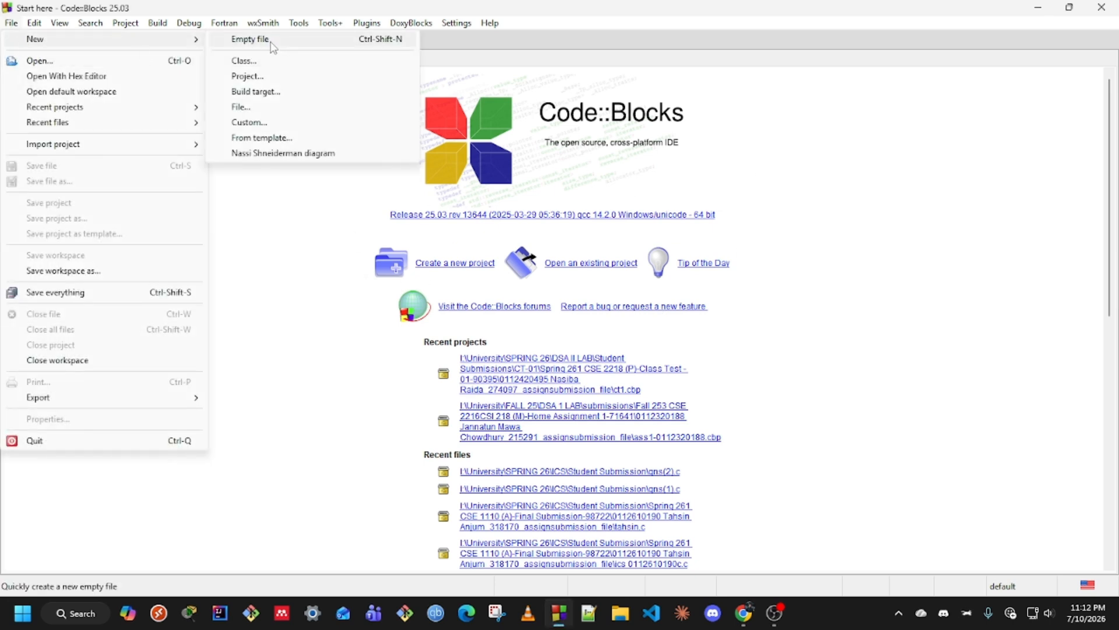
{"action": "left_click", "coordinate": [272, 47]}
{"action": "key", "text": "ctrl+s"}
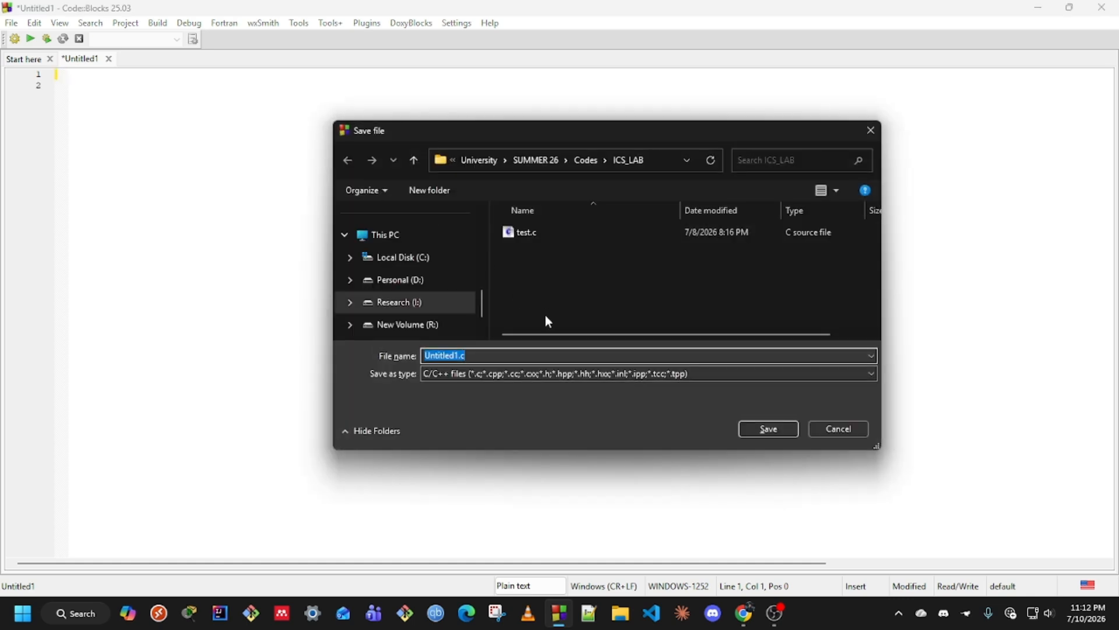
{"action": "type", "text": "cd_test"}
{"action": "key", "text": "Return"}
Type the #include<stdio.h> line and open the int main(){ function
{"action": "scroll", "coordinate": [276, 268], "scroll_direction": "up", "scroll_amount": 2}
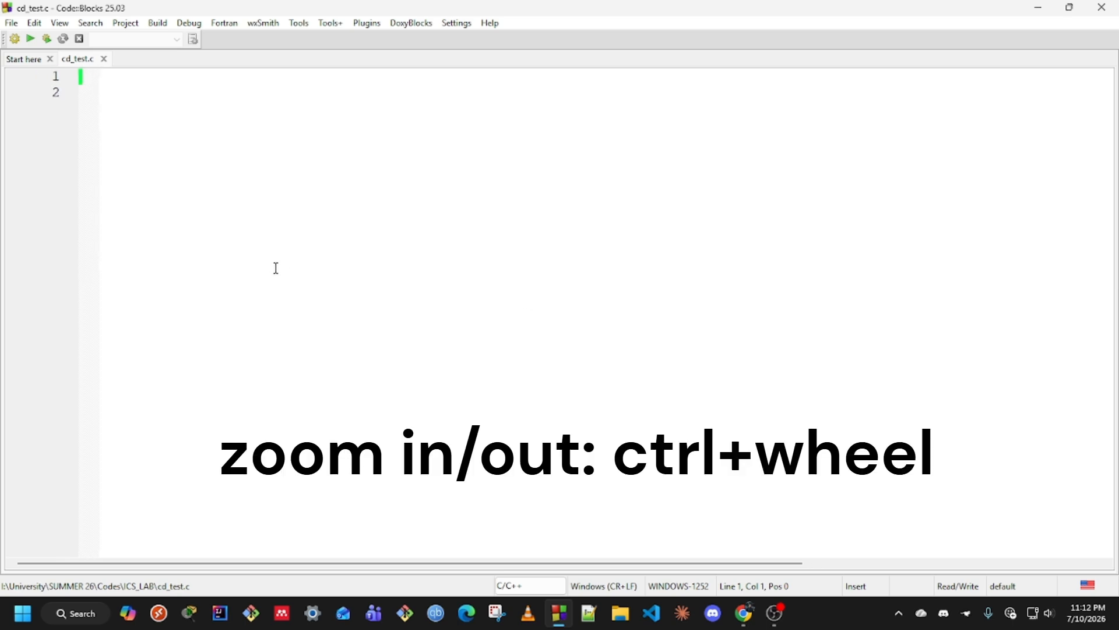
{"action": "scroll", "coordinate": [276, 268], "scroll_direction": "up", "scroll_amount": 3}
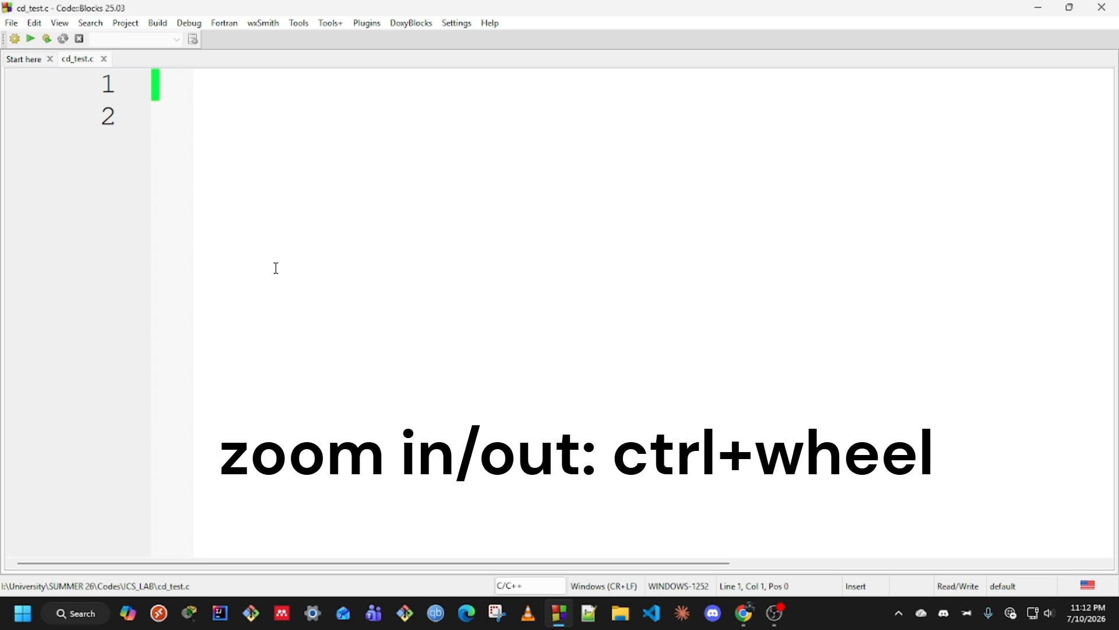
{"action": "type", "text": "#in"}
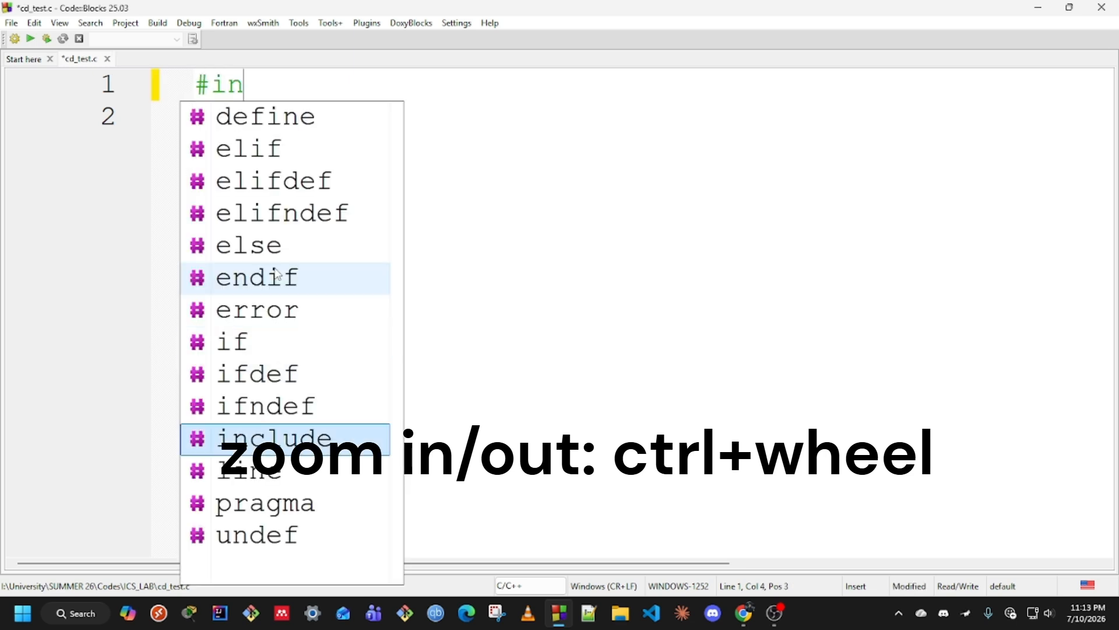
{"action": "type", "text": "clude<stdio.h>"}
{"action": "key", "text": "Return"}
{"action": "type", "text": "int main()"}
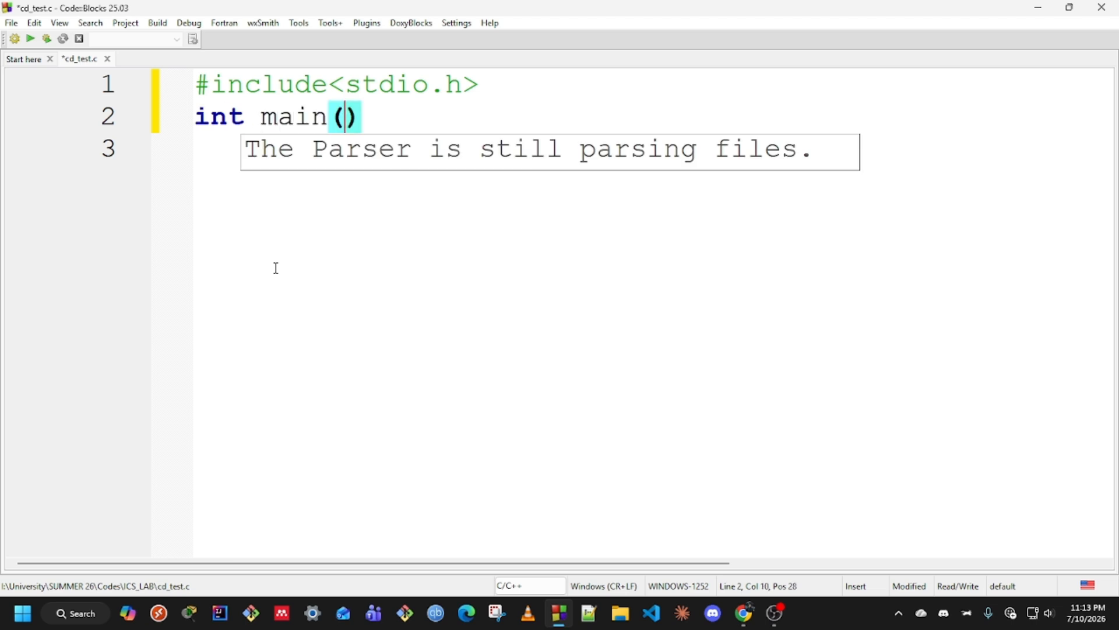
{"action": "type", "text": "{"}
{"action": "key", "text": "Return"}
Fill main with an indented printf("Hello World!"); followed by return 0; and a closing brace
{"action": "type", "text": "return "}
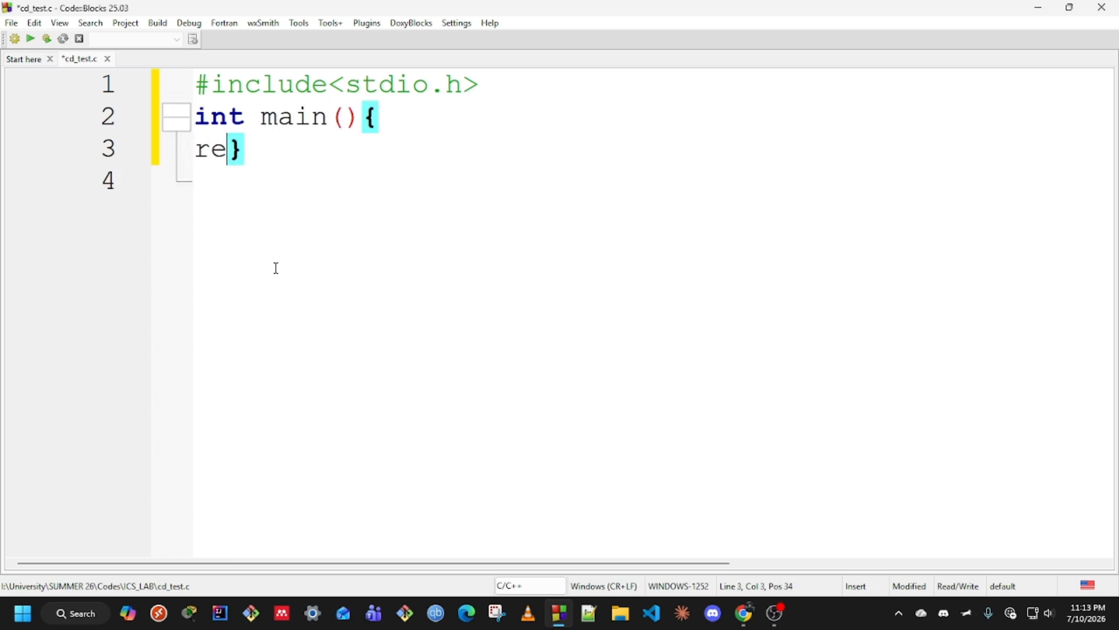
{"action": "type", "text": "0;"}
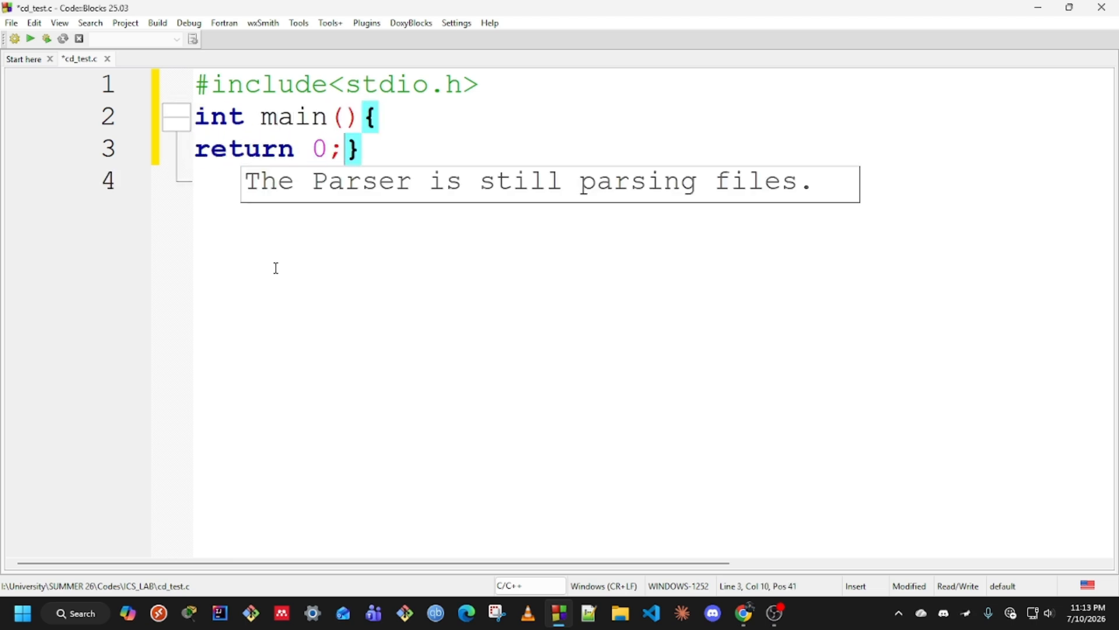
{"action": "key", "text": "Return"}
{"action": "key", "text": "Up"}
{"action": "key", "text": "Return"}
{"action": "key", "text": "Up"}
{"action": "key", "text": "Tab"}
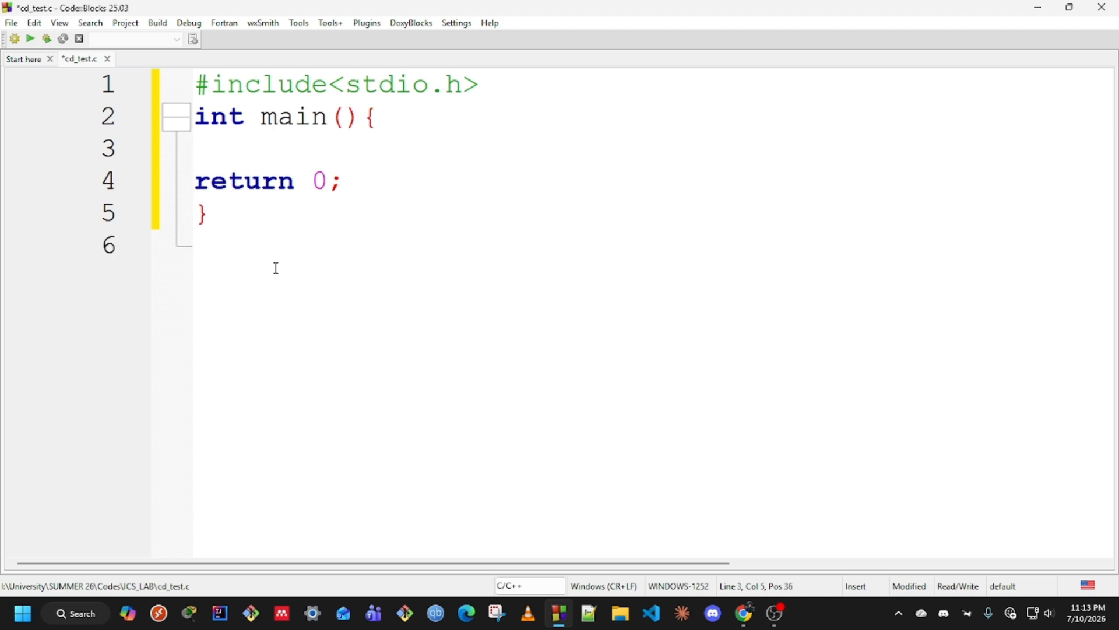
{"action": "type", "text": "printf(\"Hello World"}
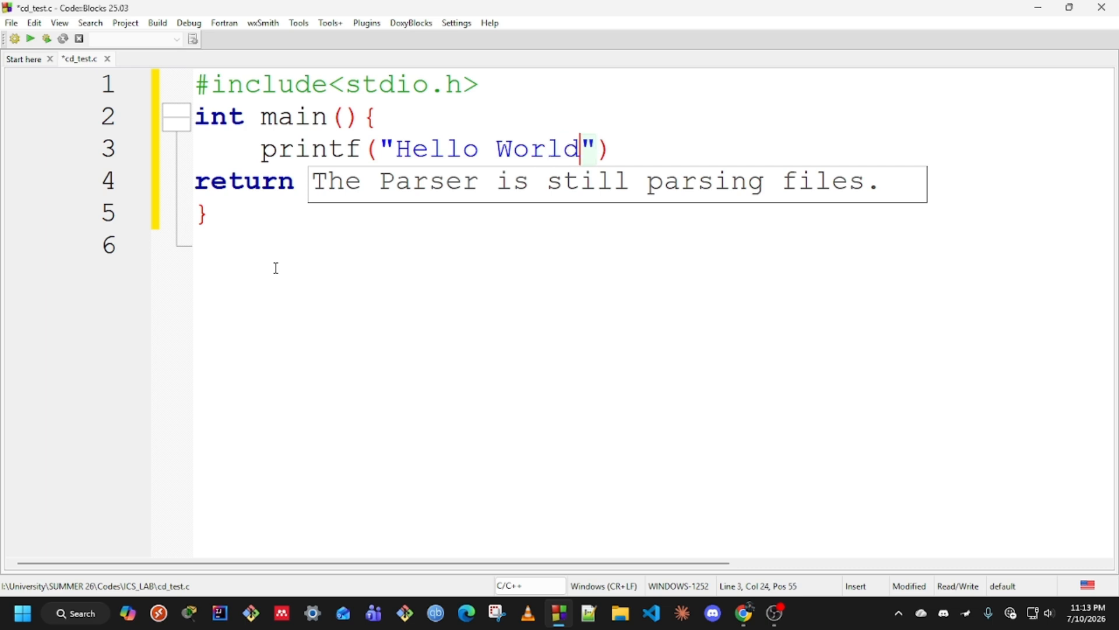
{"action": "type", "text": "!\")"}
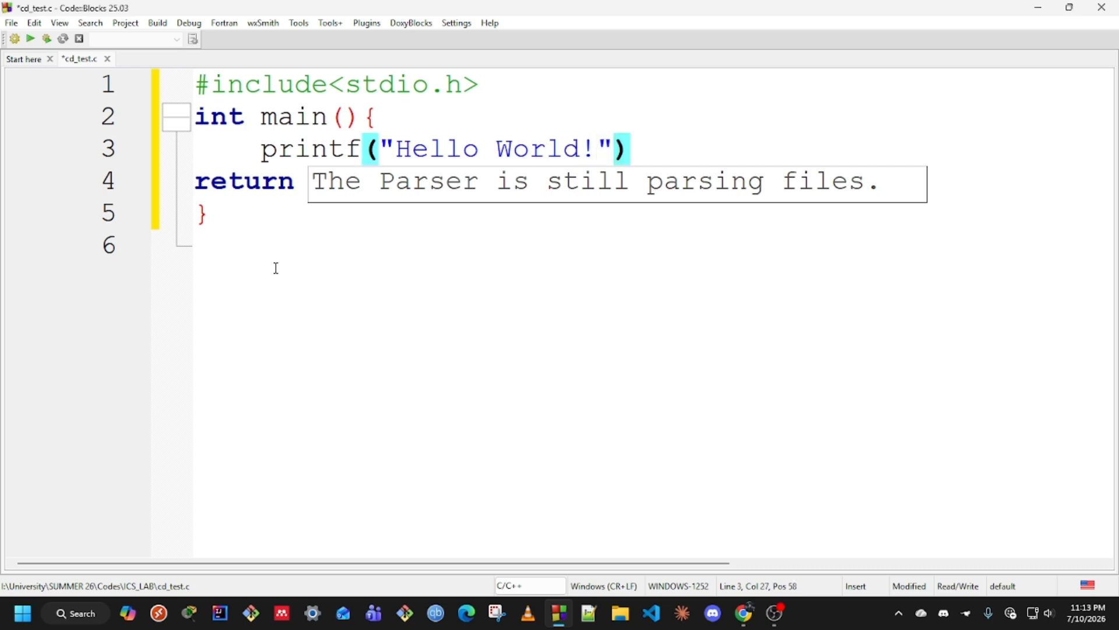
{"action": "type", "text": ";"}
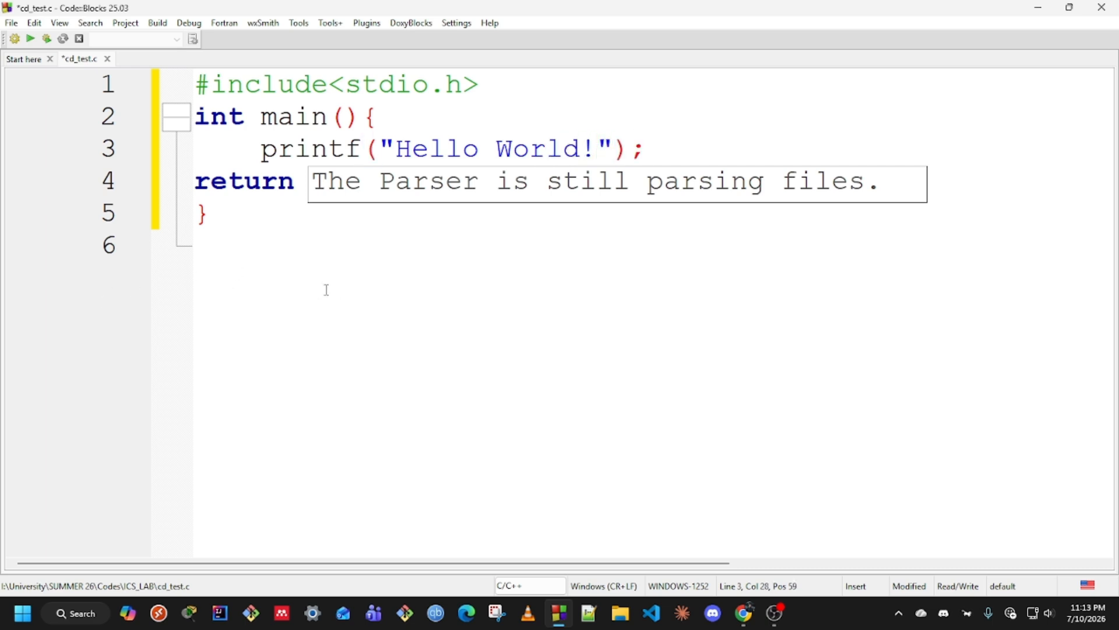
{"action": "left_click", "coordinate": [326, 290]}
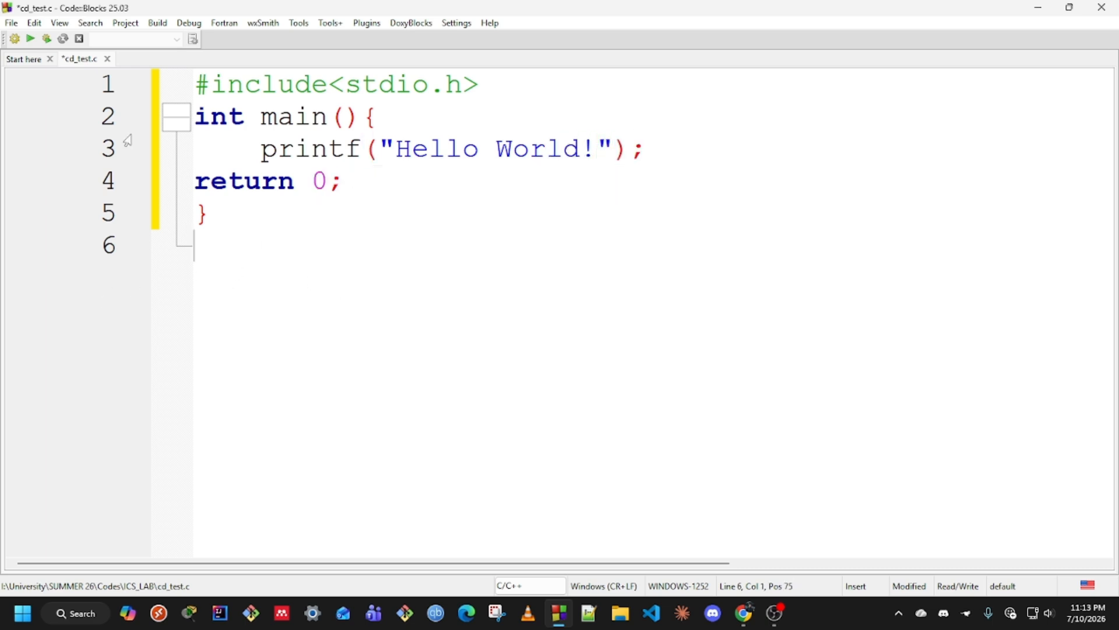
Build and run cd_test.c, check the Hello World! console output, close it and run again
{"action": "left_click", "coordinate": [47, 40]}
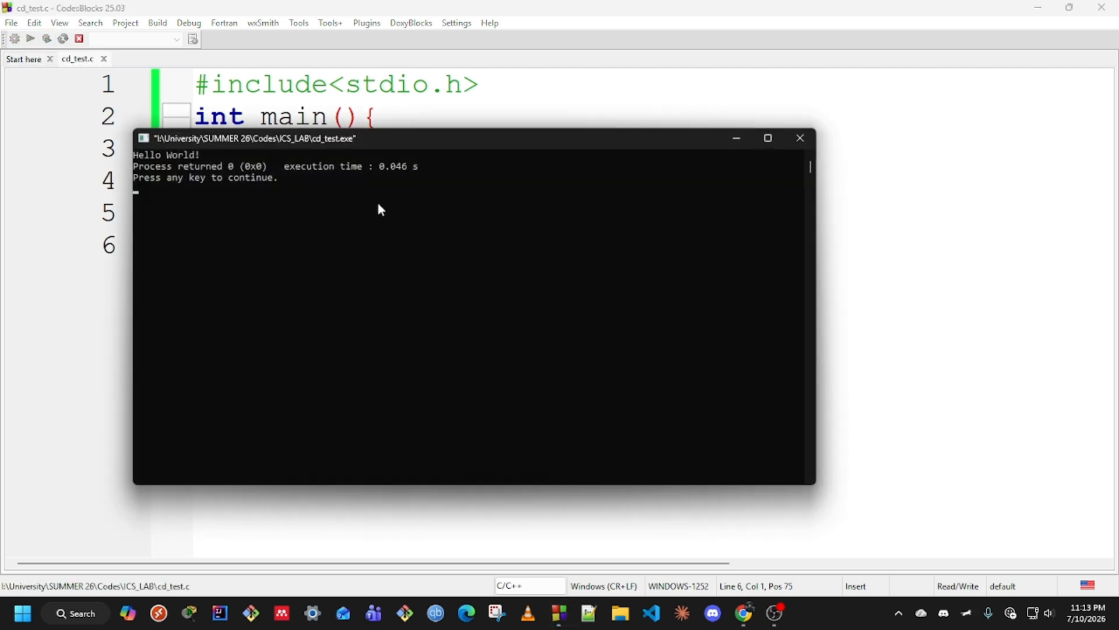
{"action": "left_click_drag", "start_coordinate": [210, 155], "coordinate": [133, 155]}
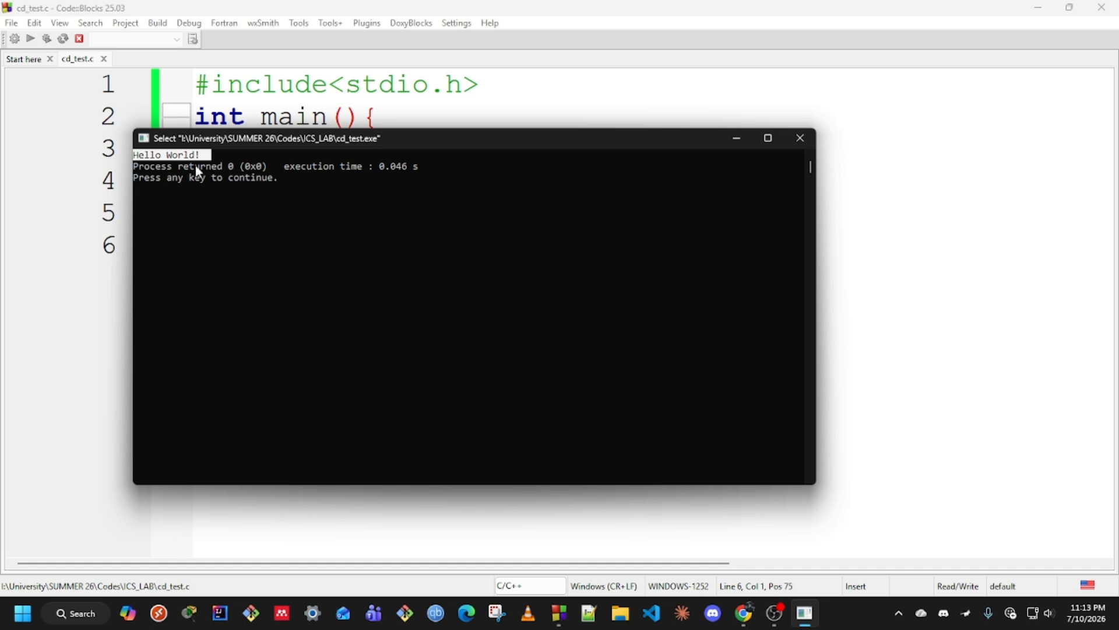
{"action": "scroll", "coordinate": [229, 184], "scroll_direction": "up", "scroll_amount": 3, "text": "ctrl"}
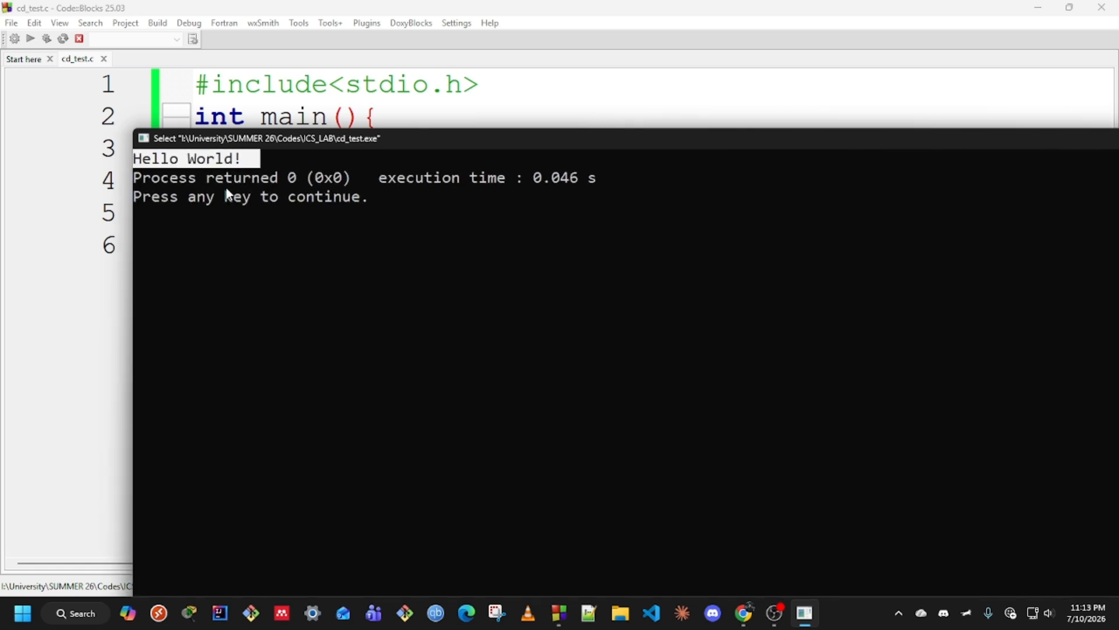
{"action": "left_click_drag", "start_coordinate": [524, 153], "coordinate": [659, 156]}
{"action": "left_click_drag", "start_coordinate": [520, 138], "coordinate": [542, 150]}
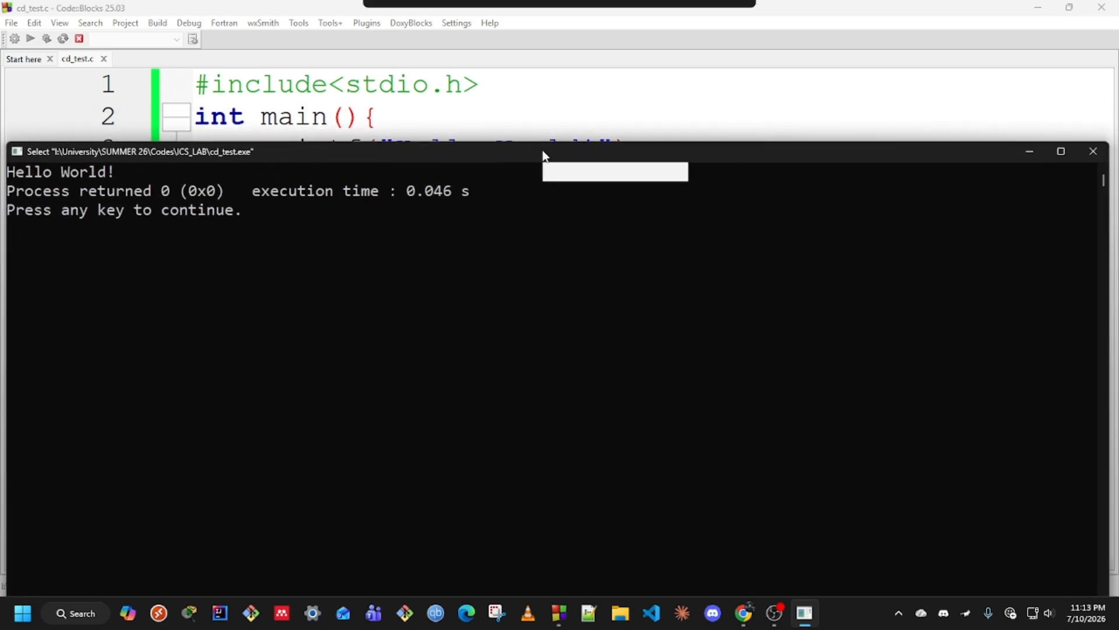
{"action": "left_click", "coordinate": [1093, 151]}
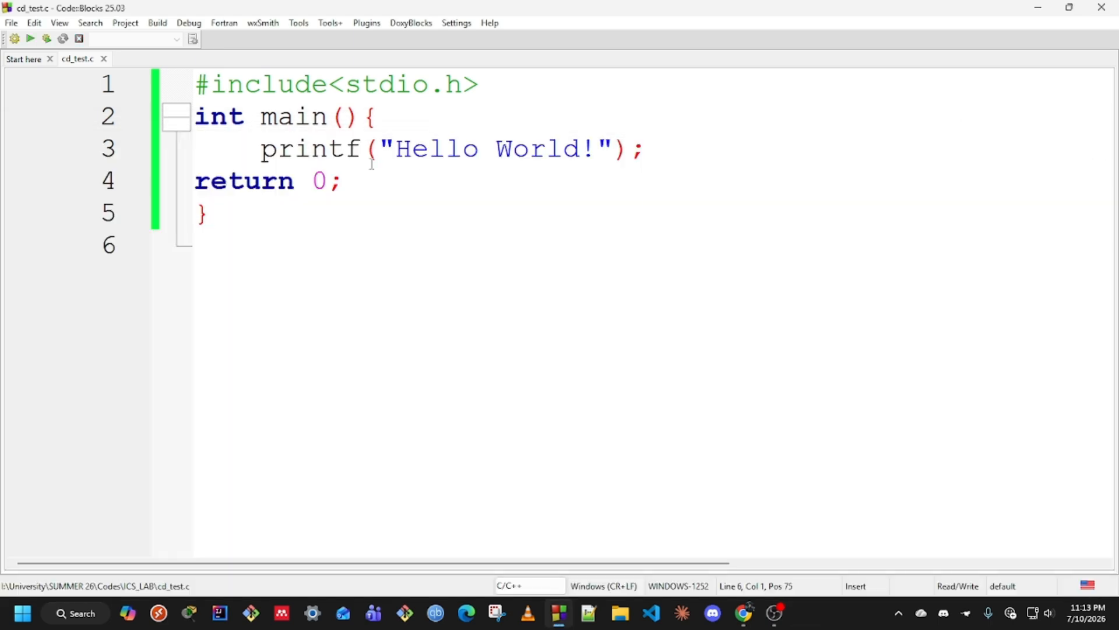
{"action": "left_click", "coordinate": [48, 40]}
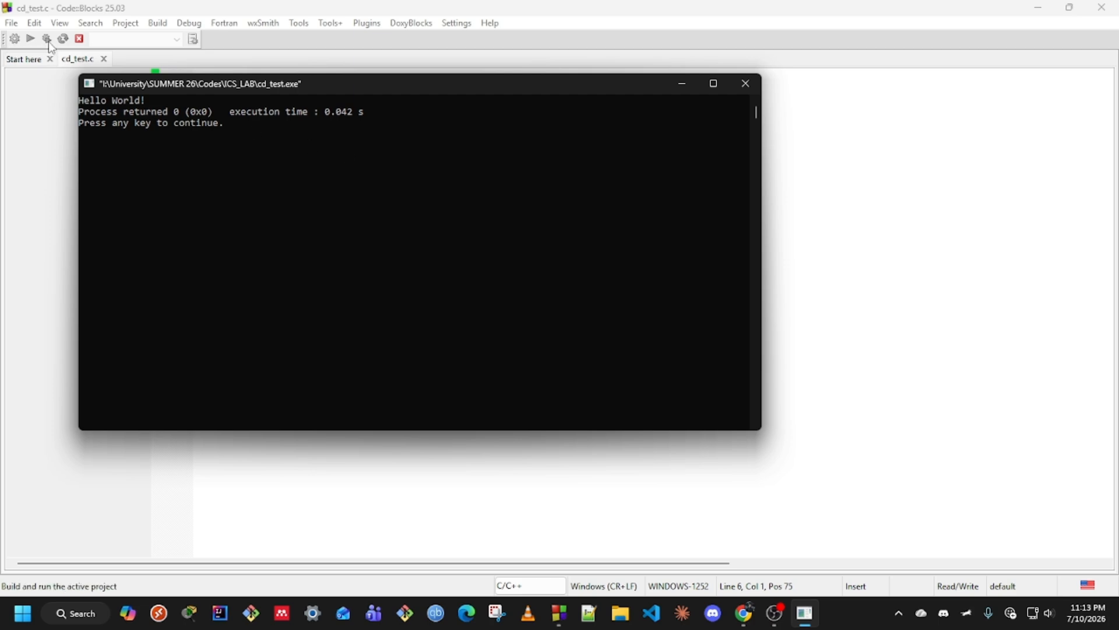
{"action": "scroll", "coordinate": [236, 148], "scroll_direction": "up", "scroll_amount": 3, "text": "ctrl"}
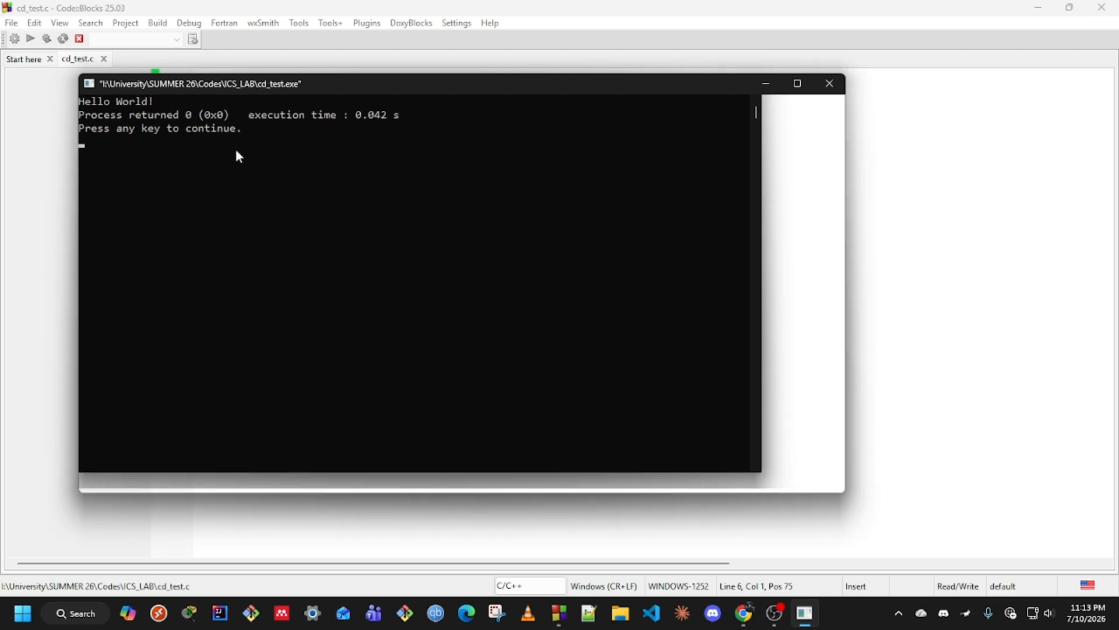